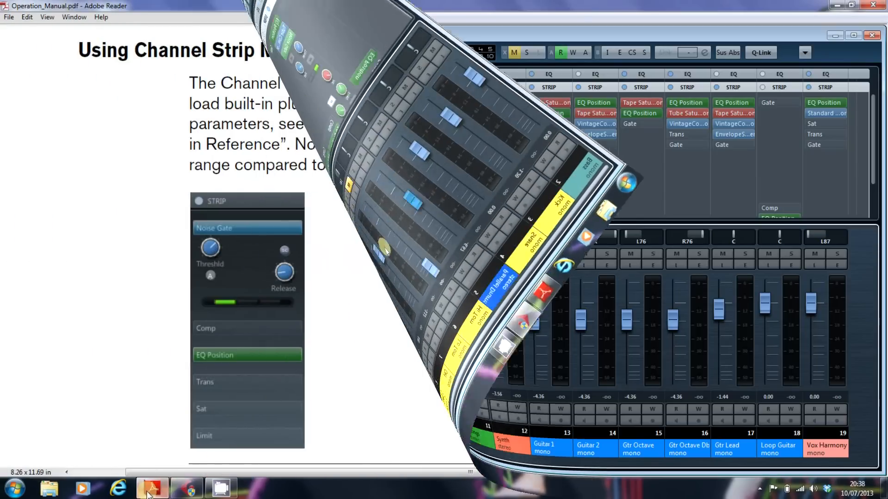
# - Switch to Adobe Reader to view the Using Channel Strip Modules section of the operation manual
pyautogui.click(149, 491)
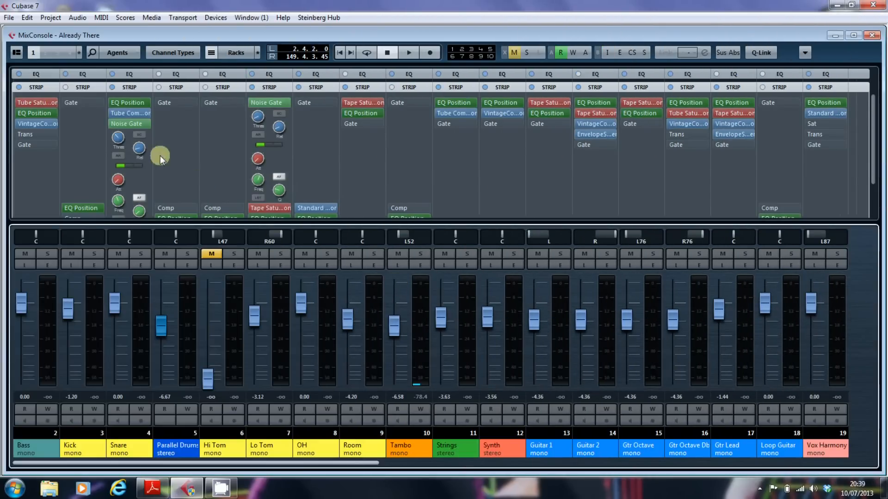
# - Enlarge the MixConsole rack area above the faders and expand the channel strip racks within it
pyautogui.click(44, 88)
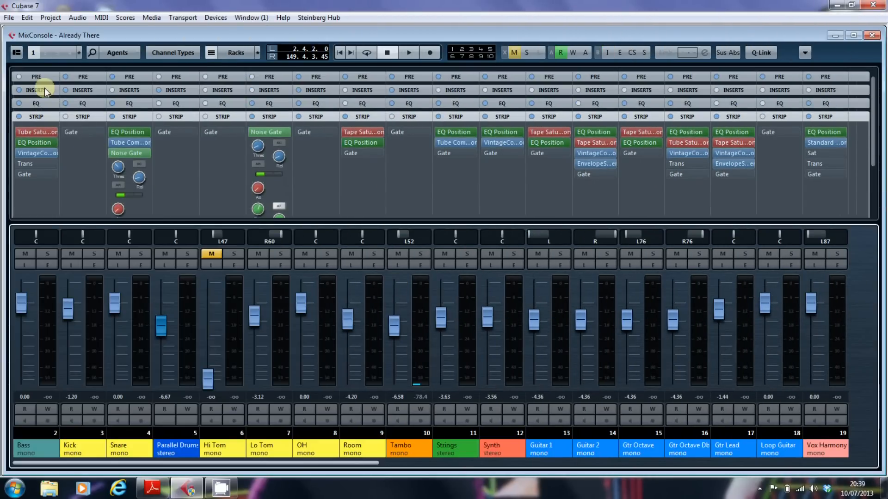
pyautogui.click(40, 117)
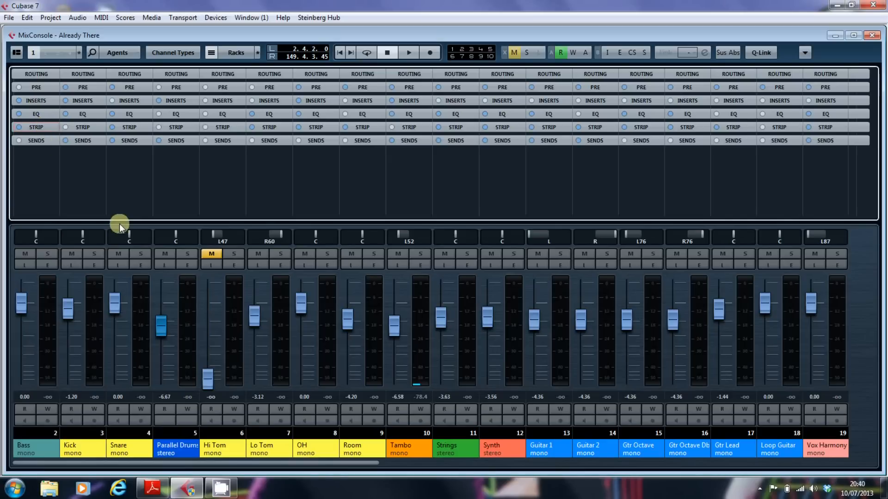
pyautogui.moveTo(119, 224); pyautogui.dragTo(113, 393)
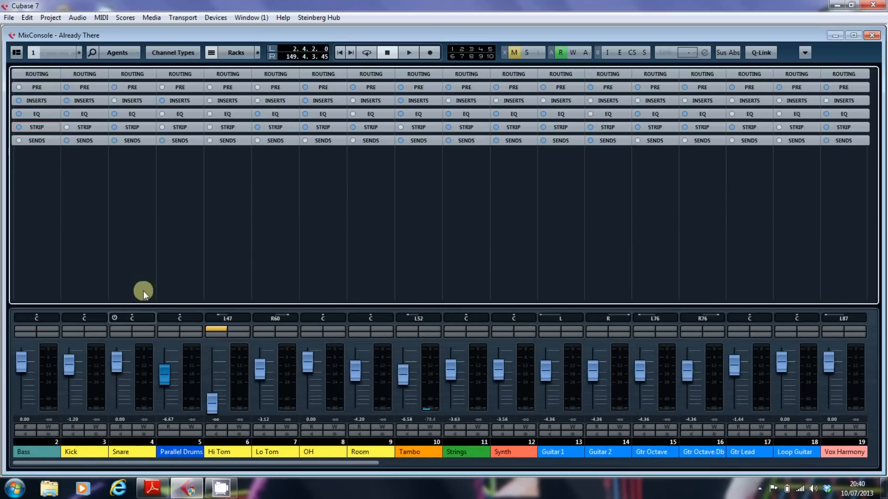
pyautogui.click(37, 127)
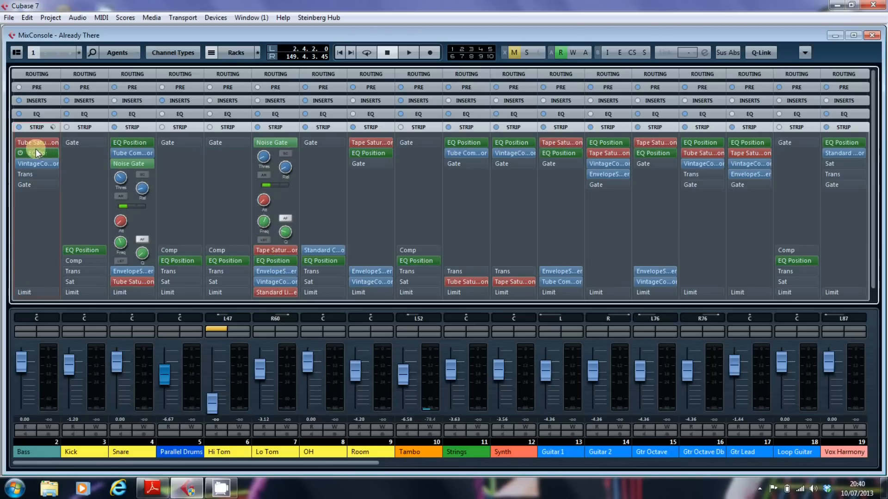
# - Move the EQ Position module below the VintageCompressor in the Bass channel's strip
pyautogui.moveTo(36, 150); pyautogui.dragTo(37, 150)
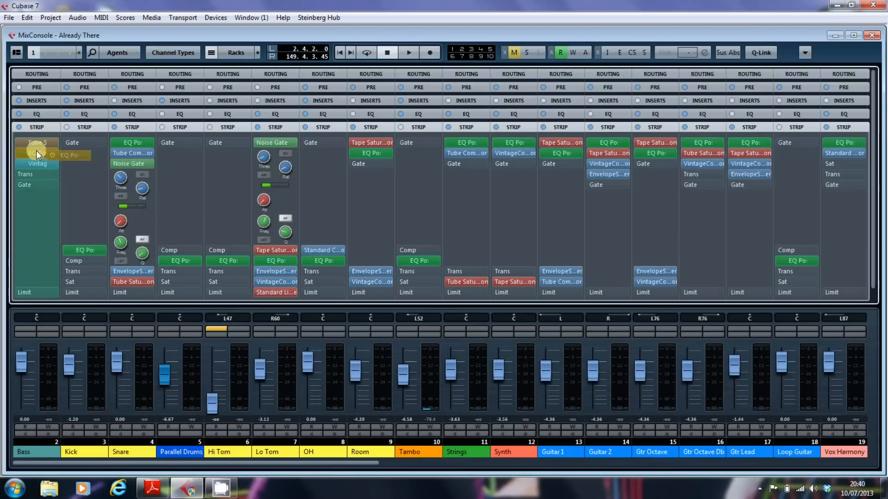
pyautogui.moveTo(36, 150); pyautogui.dragTo(37, 159)
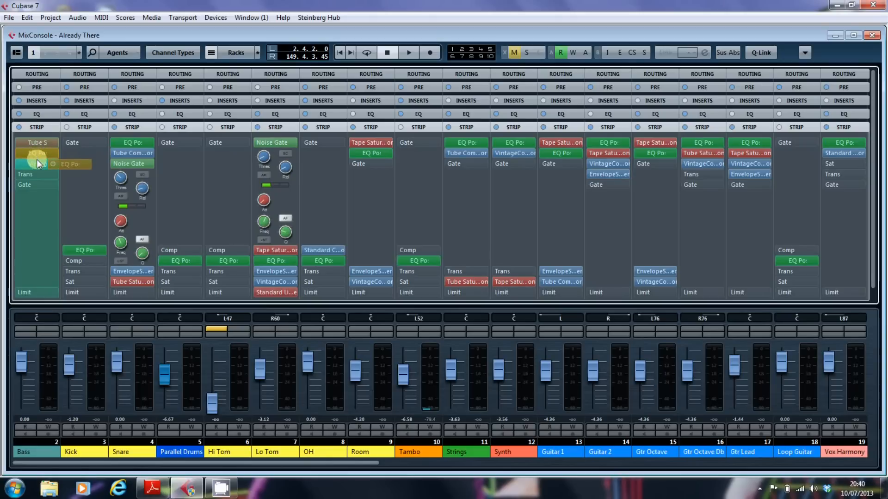
pyautogui.moveTo(36, 159); pyautogui.dragTo(37, 159)
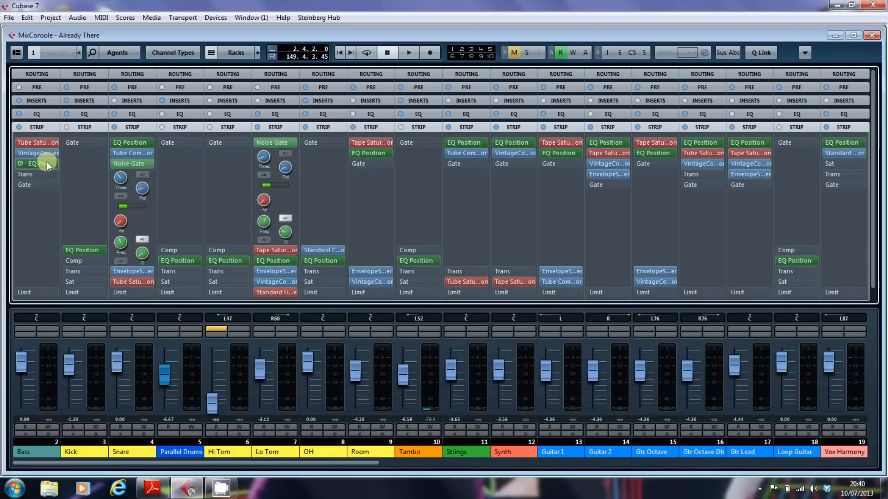
# - Move Tube Saturation below EQ Position in the Bass channel settings, with the project window shown behind, and close the settings in the MixConsole
pyautogui.click(49, 335)
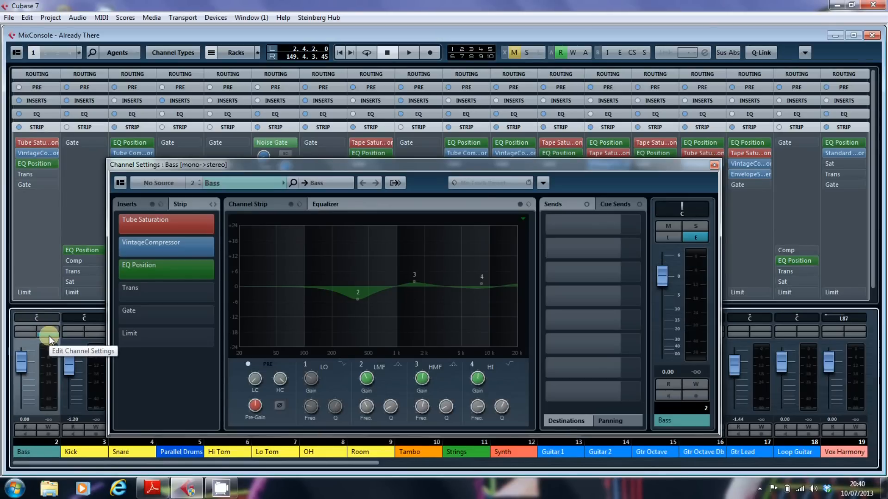
pyautogui.press('F3')
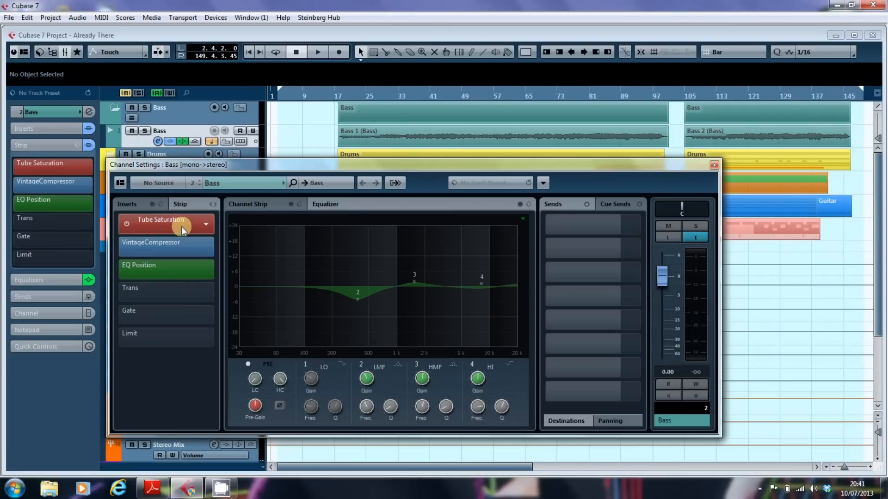
pyautogui.moveTo(182, 227); pyautogui.dragTo(168, 277)
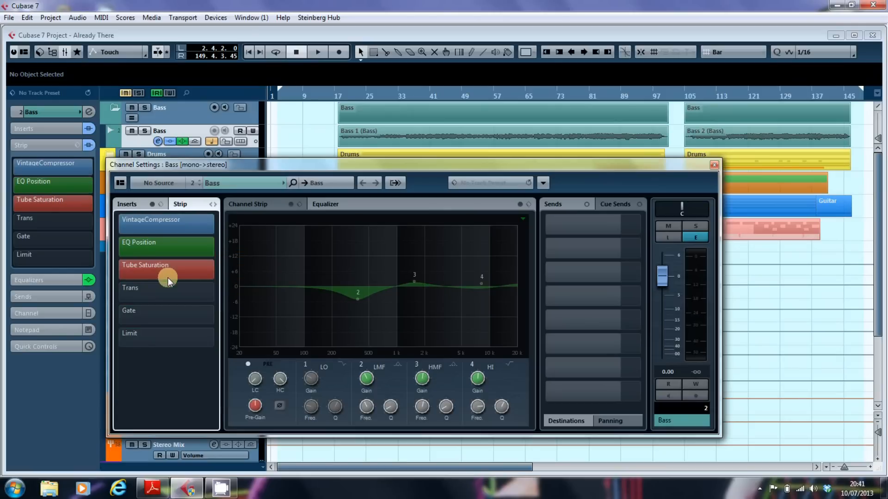
pyautogui.press('F3')
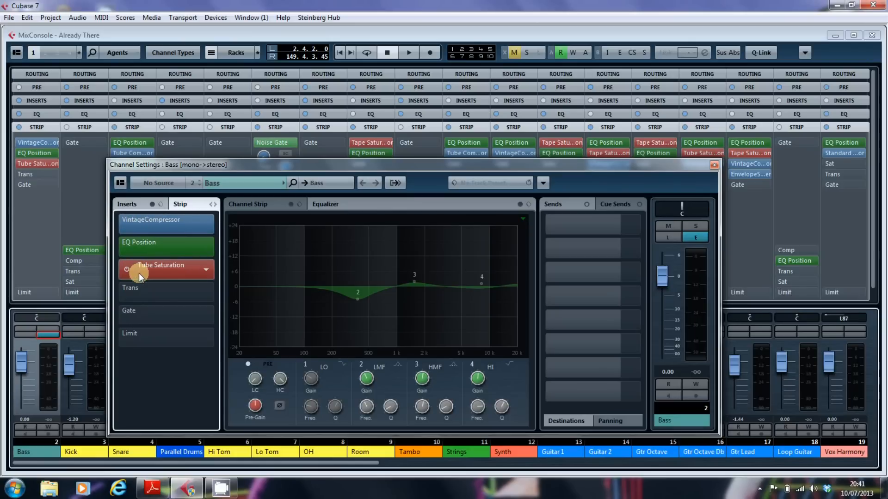
pyautogui.click(715, 166)
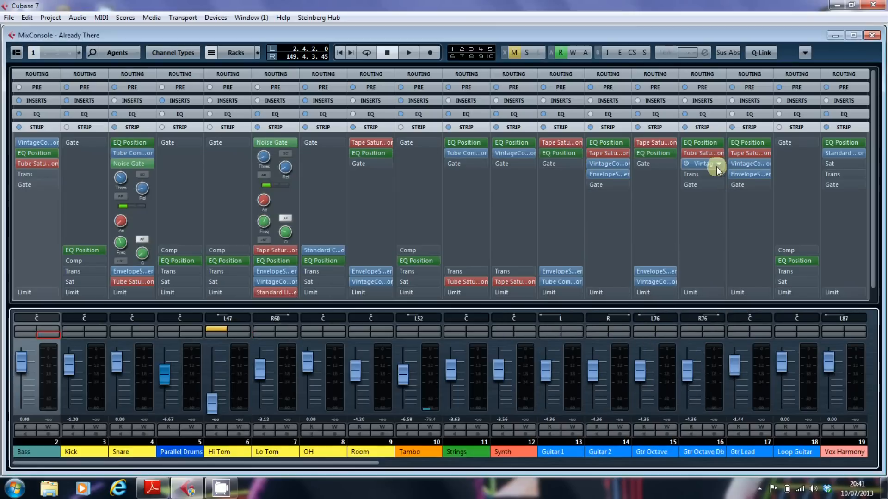
# - Reorder the Bass strip in the MixConsole so that EQ Position sits below Tube Saturation
pyautogui.click(49, 153)
pyautogui.moveTo(43, 153); pyautogui.dragTo(41, 167)
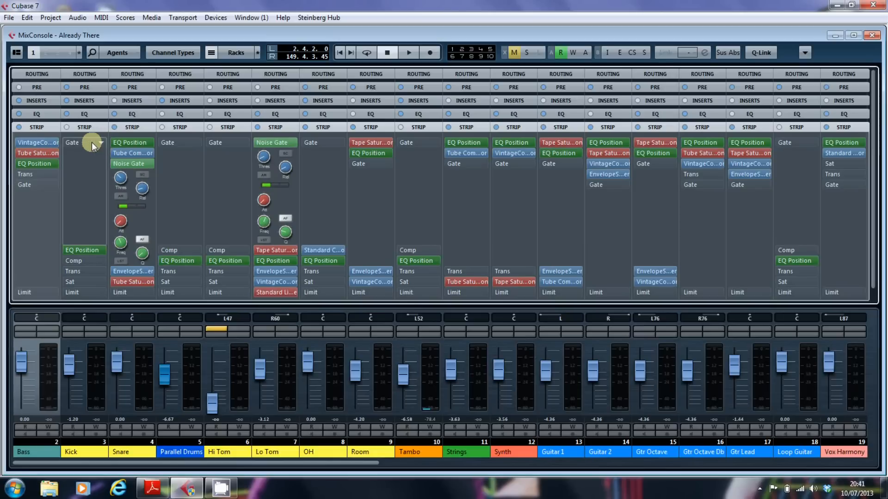
# - Load the Standard Compressor into the Bass strip's compressor slot and expand its controls
pyautogui.click(54, 142)
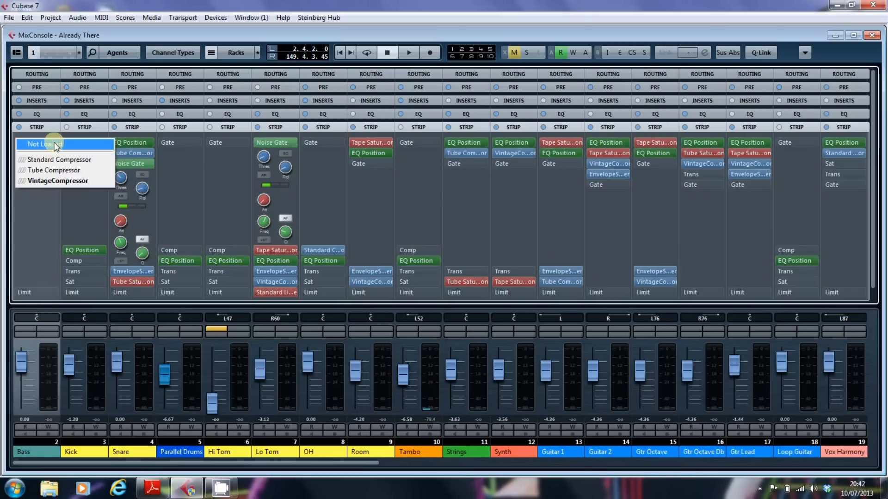
pyautogui.click(38, 98)
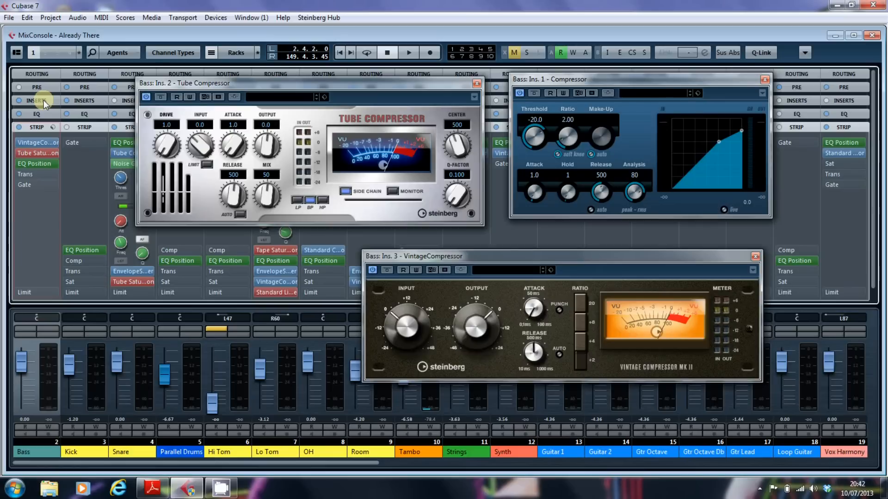
pyautogui.click(52, 142)
pyautogui.click(54, 155)
pyautogui.click(41, 142)
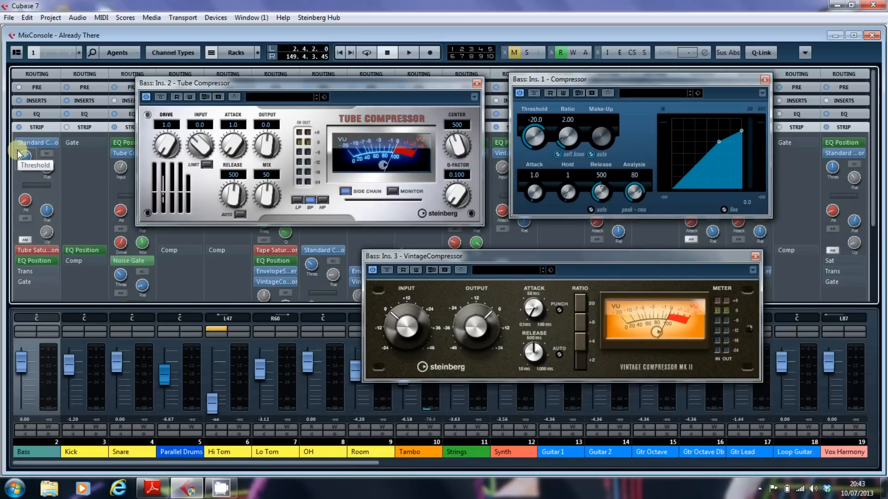
# - Change the Bass strip's compressor to Tube Compressor and turn off Side Chain in the inserted Tube Compressor plug-in
pyautogui.click(54, 141)
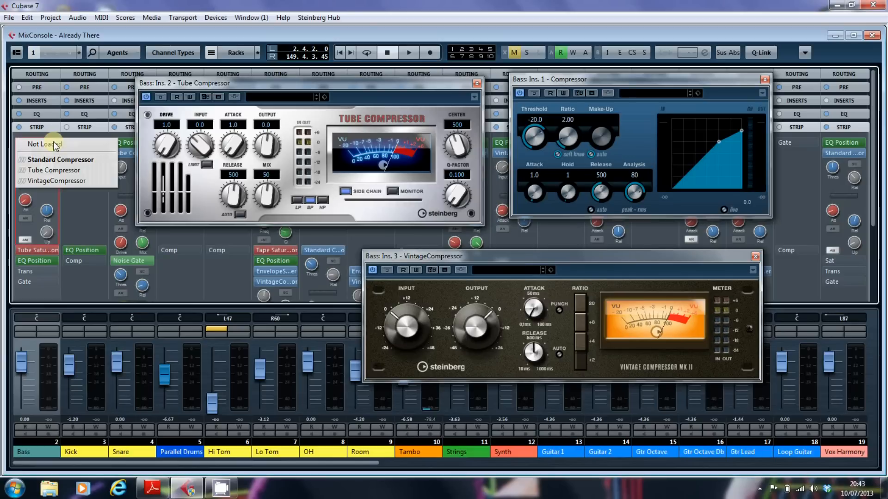
pyautogui.click(55, 170)
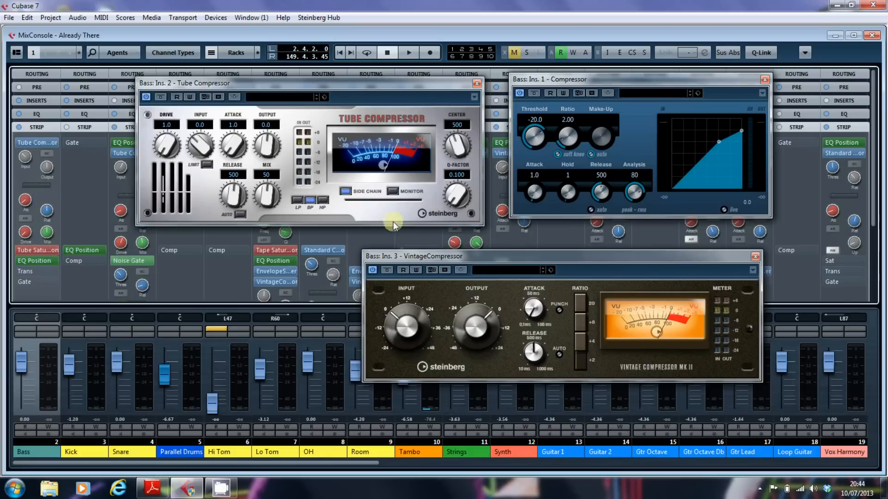
pyautogui.moveTo(464, 253); pyautogui.dragTo(464, 248)
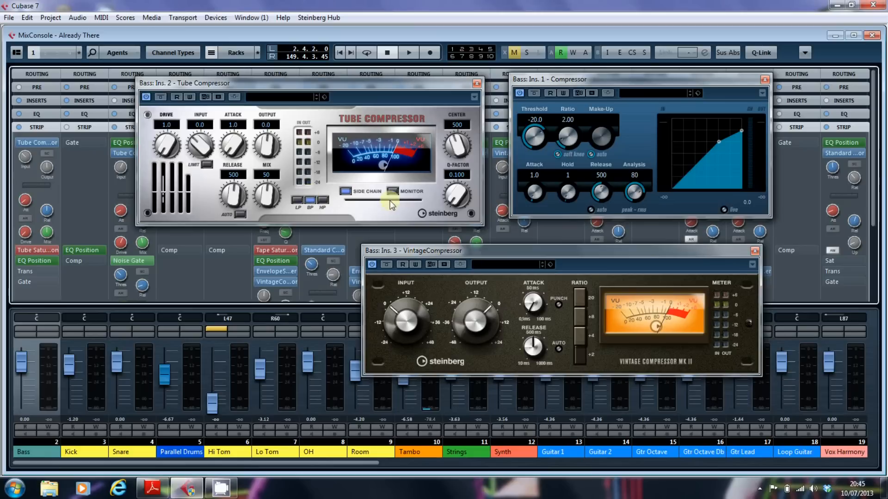
pyautogui.click(345, 191)
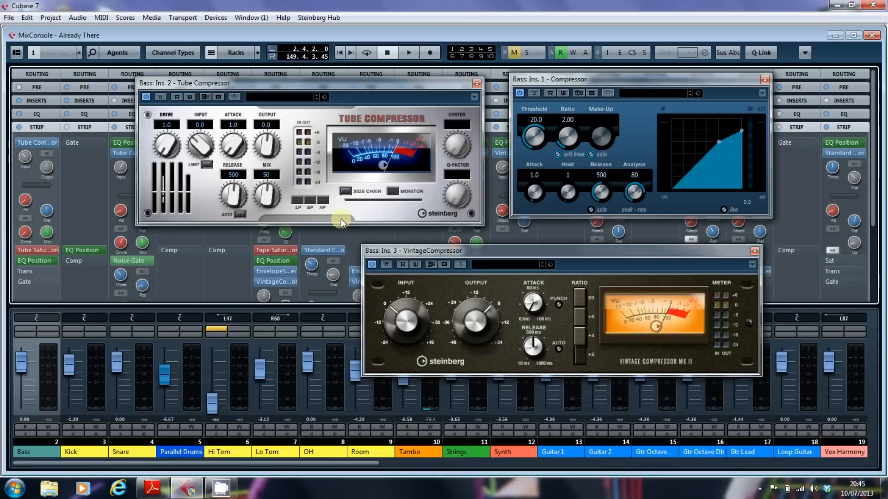
# - Change the Bass strip's compressor to VintageCompressor and collapse the module's controls
pyautogui.click(53, 141)
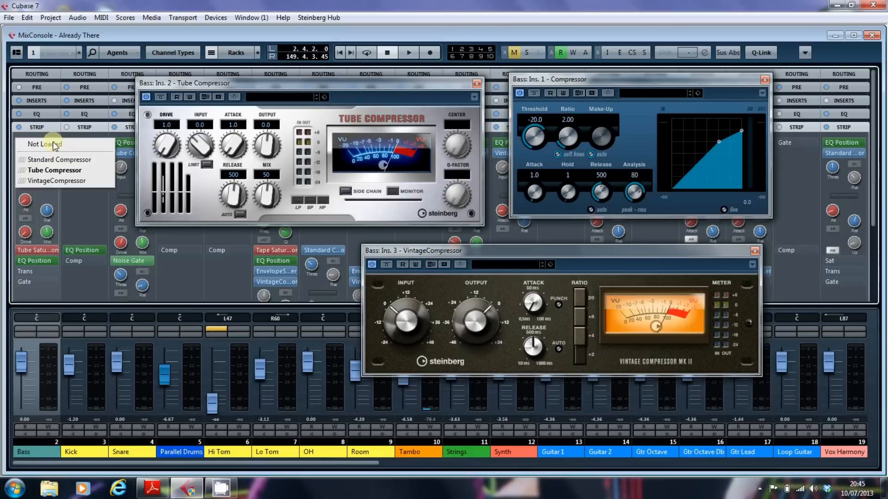
pyautogui.click(56, 181)
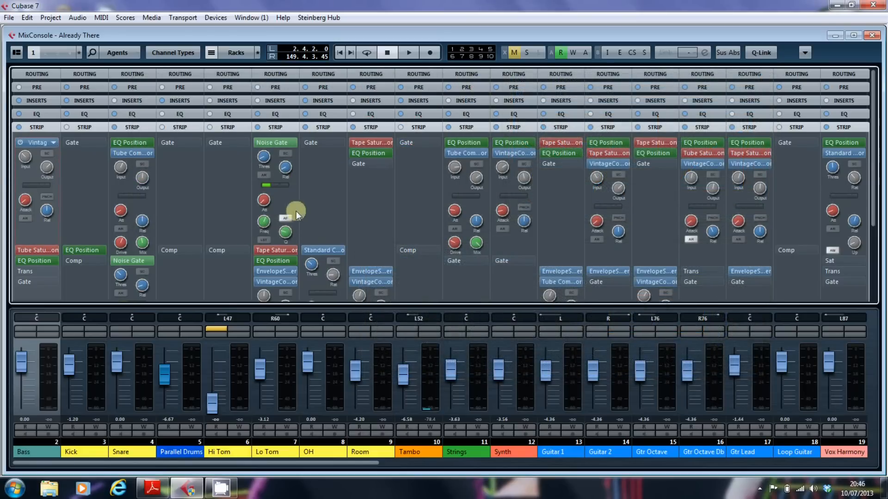
pyautogui.click(31, 141)
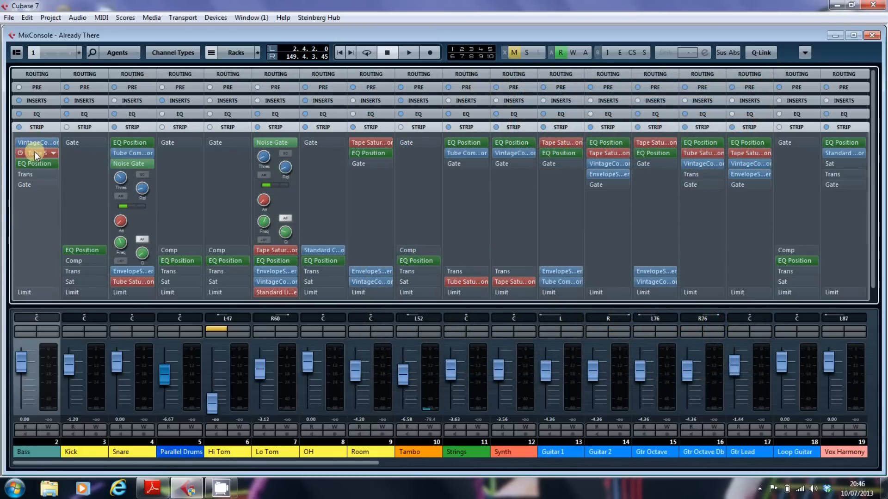
# - Return from the operation manual to Cubase and replace the Bass strip's Tube Saturation with Tape Saturation, collapsing its controls
pyautogui.click(35, 152)
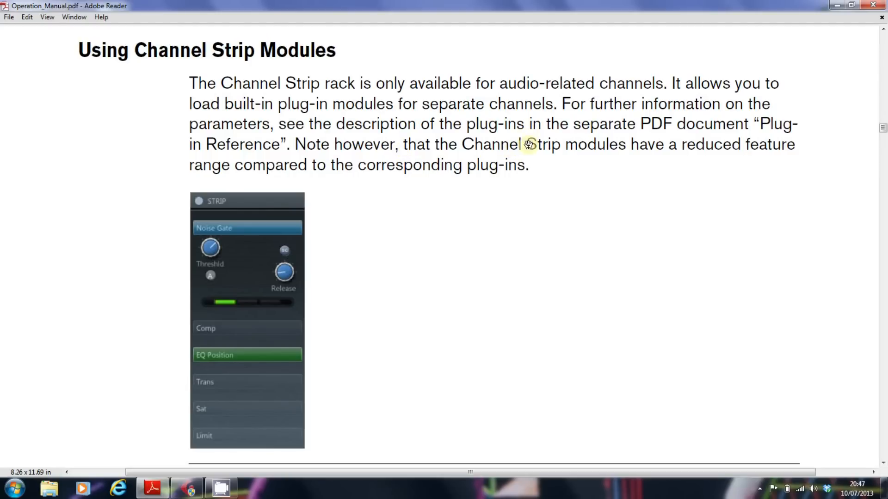
pyautogui.click(837, 6)
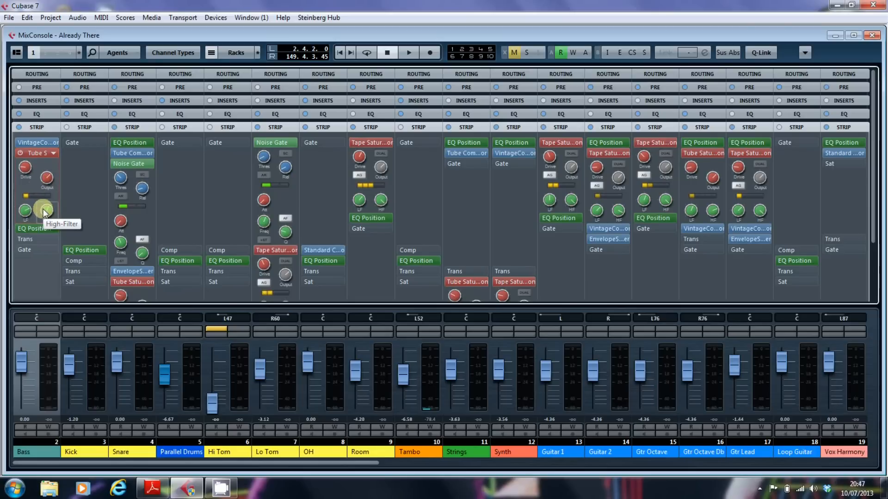
pyautogui.click(54, 153)
pyautogui.click(75, 175)
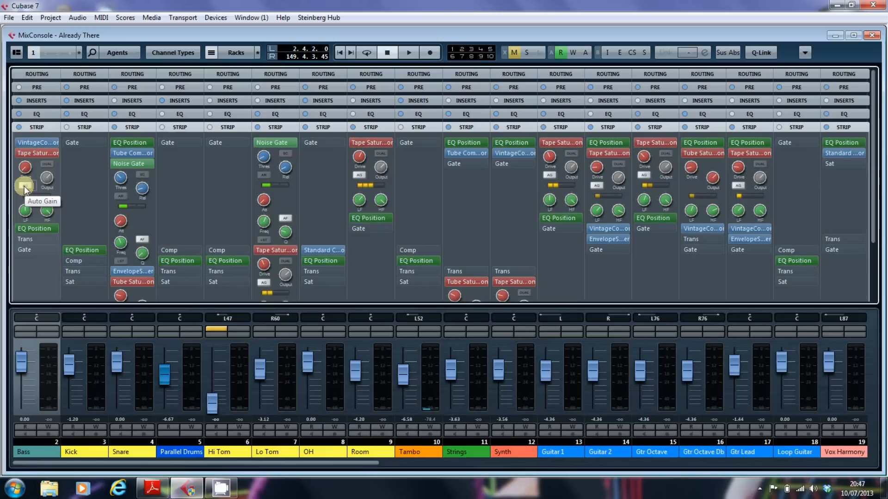
pyautogui.keyDown('ctrl'); pyautogui.click(40, 153); pyautogui.keyUp('ctrl')
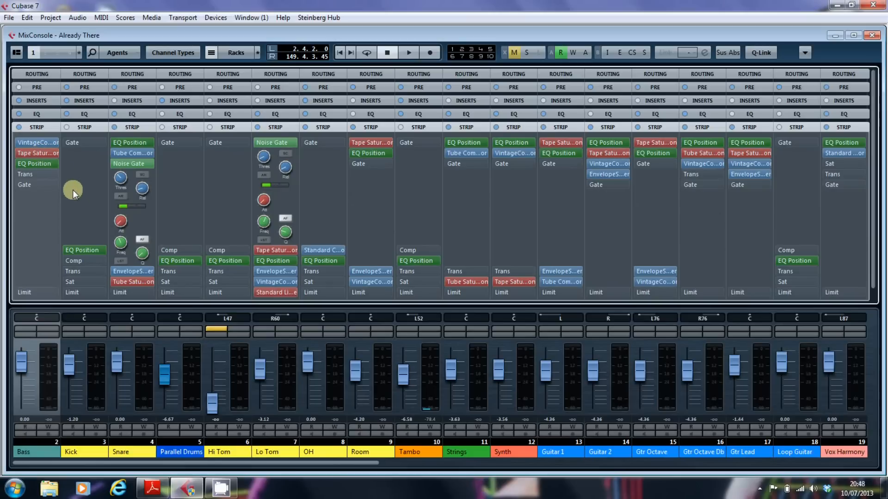
# - Load the EnvelopeShaper into the Bass strip's transient slot and compare its controls with the inserted EnvelopeShaper plug-in
pyautogui.click(53, 174)
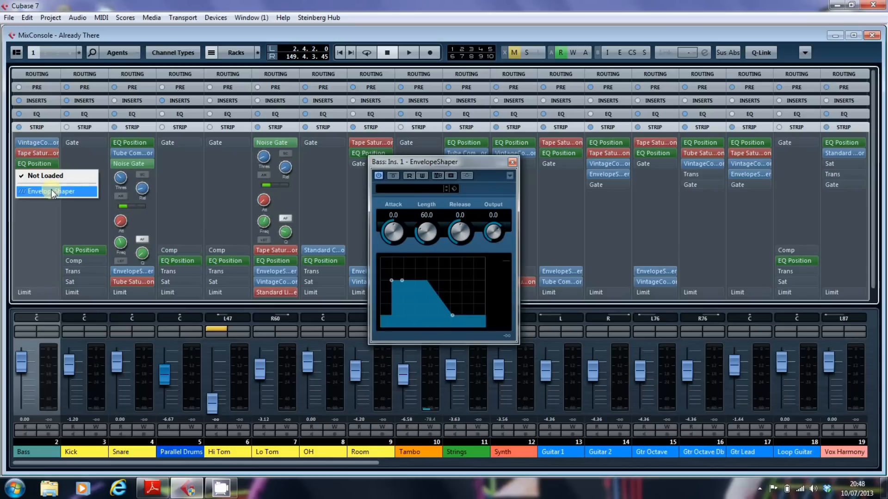
pyautogui.click(53, 191)
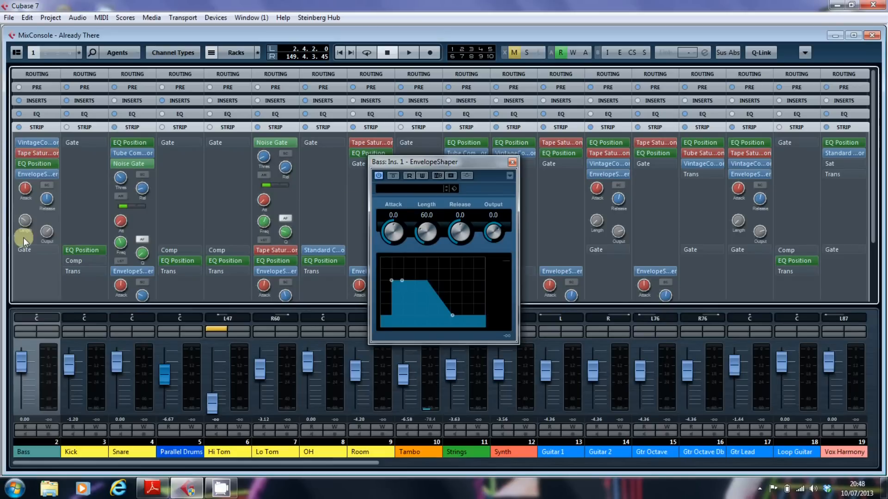
pyautogui.click(437, 176)
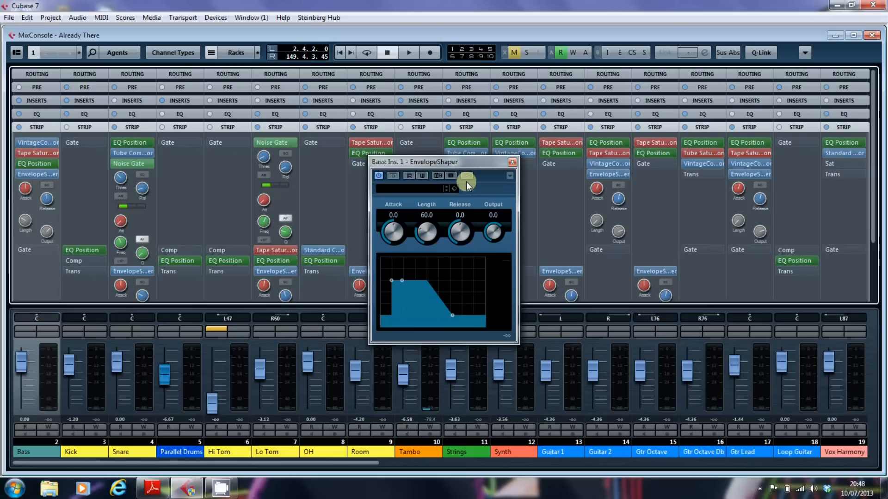
pyautogui.moveTo(46, 177)
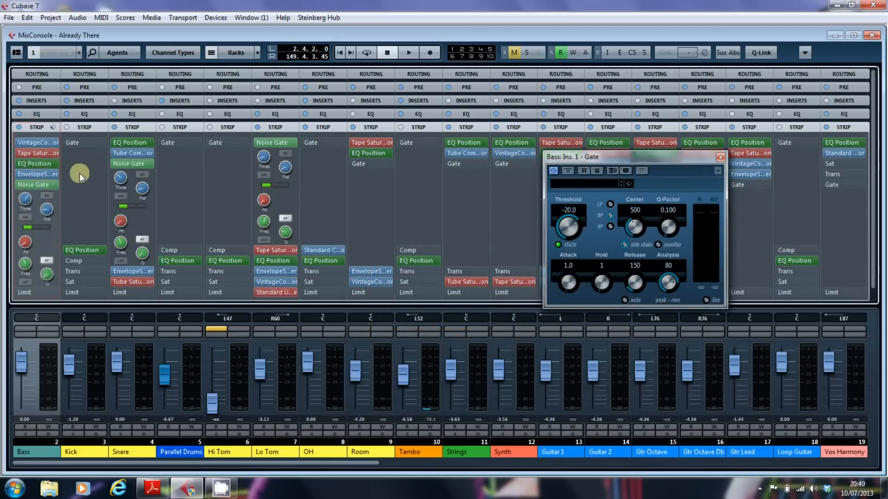
# - Compare the Gate plug-in with the Bass strip's Noise Gate, close the plug-in window and collapse the Noise Gate controls
pyautogui.moveTo(572, 162); pyautogui.dragTo(170, 167)
pyautogui.click(46, 209)
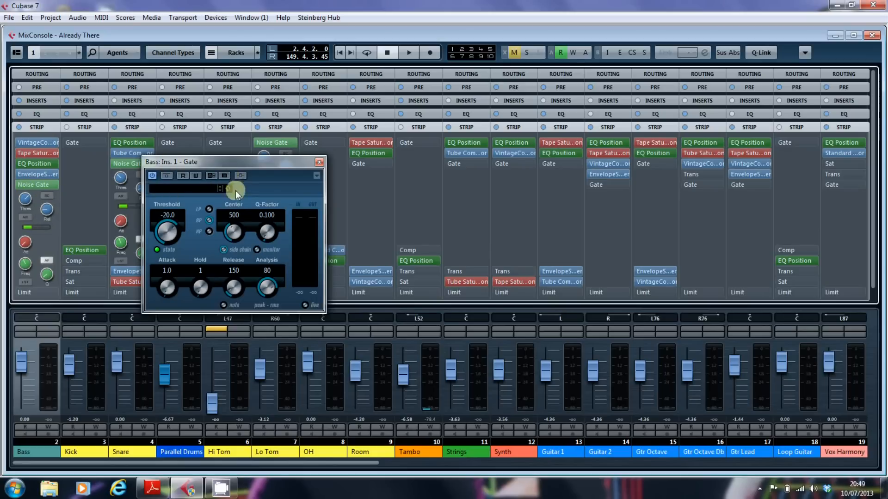
pyautogui.click(46, 202)
pyautogui.click(155, 230)
pyautogui.click(319, 161)
pyautogui.click(40, 188)
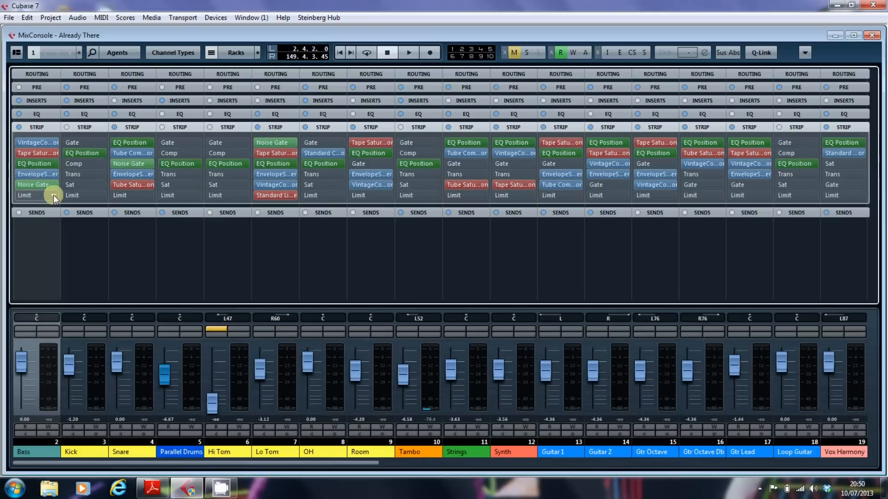
# - Load the Brickwall Limiter into the Bass strip's limiter slot and compare its controls with the inserted Brickwall Limiter plug-in, including channel linking
pyautogui.click(54, 195)
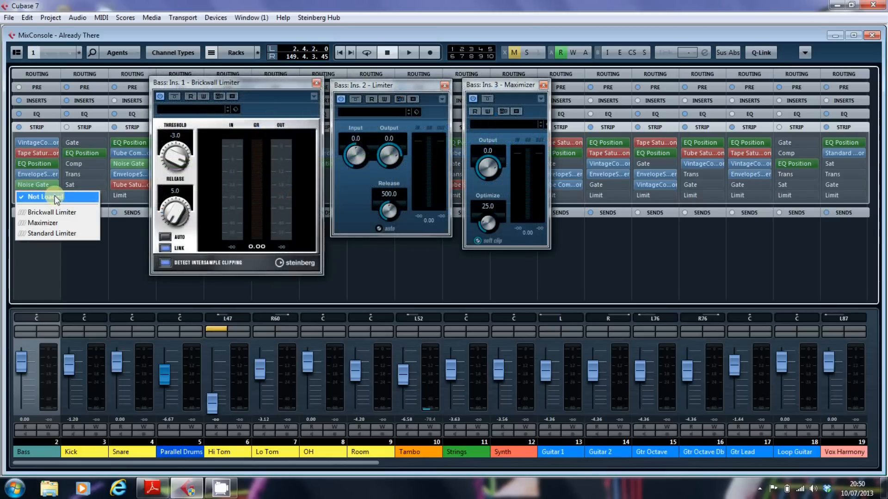
pyautogui.click(45, 212)
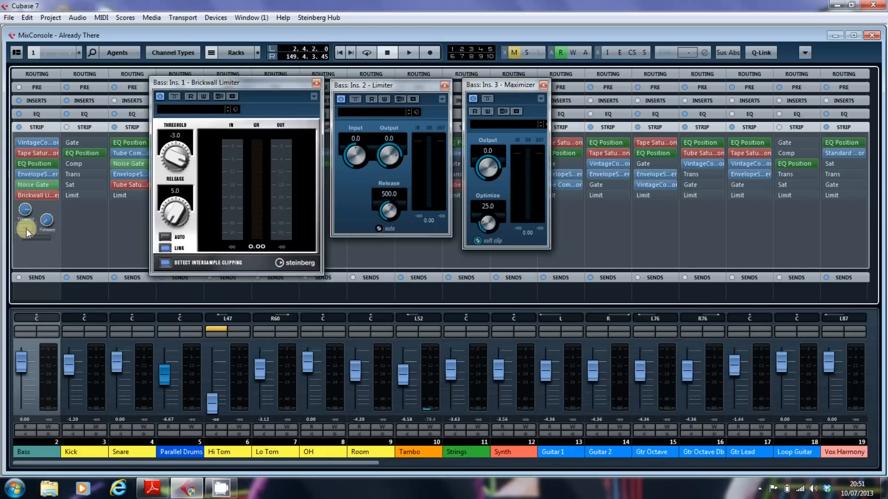
pyautogui.click(169, 246)
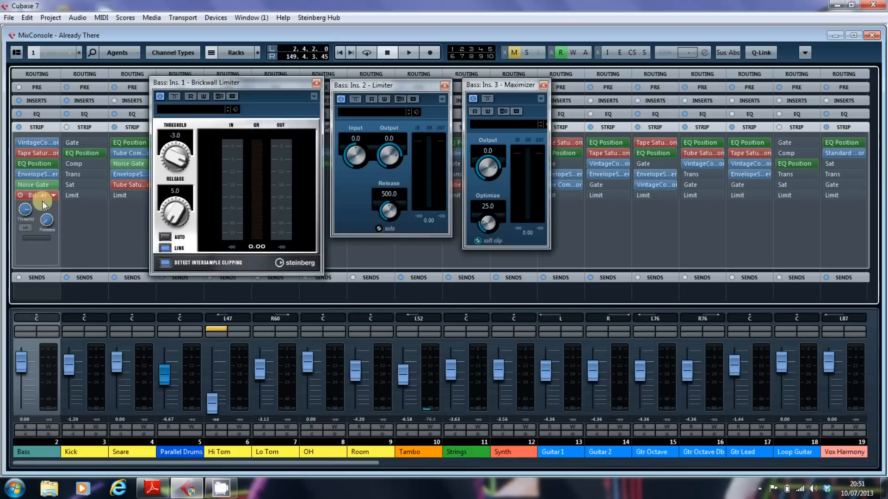
# - Change the Bass strip's limiter module to Maximizer, examine its optimize, output and mix controls, and replace it with Standard Limiter
pyautogui.click(53, 196)
pyautogui.click(97, 229)
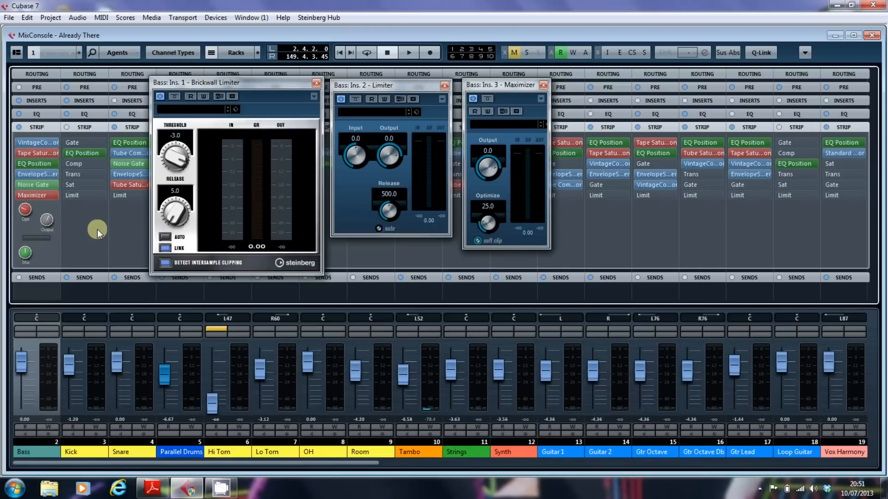
pyautogui.moveTo(25, 203)
pyautogui.moveTo(53, 222)
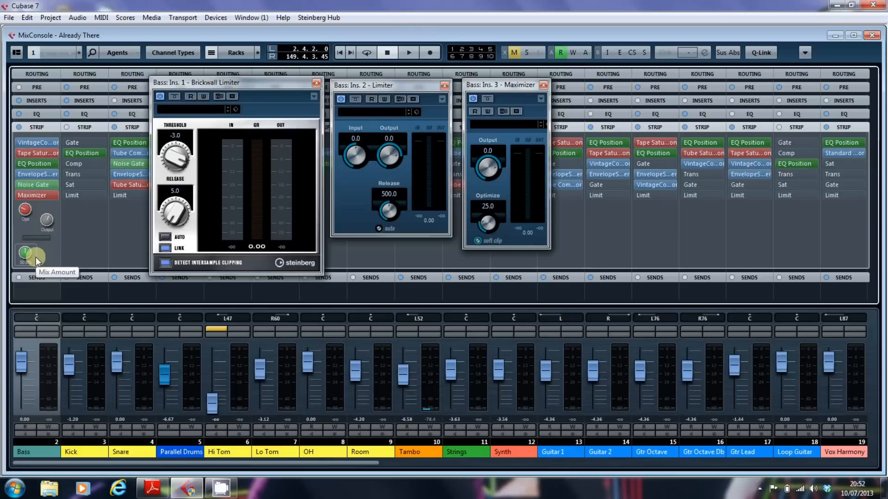
pyautogui.click(54, 195)
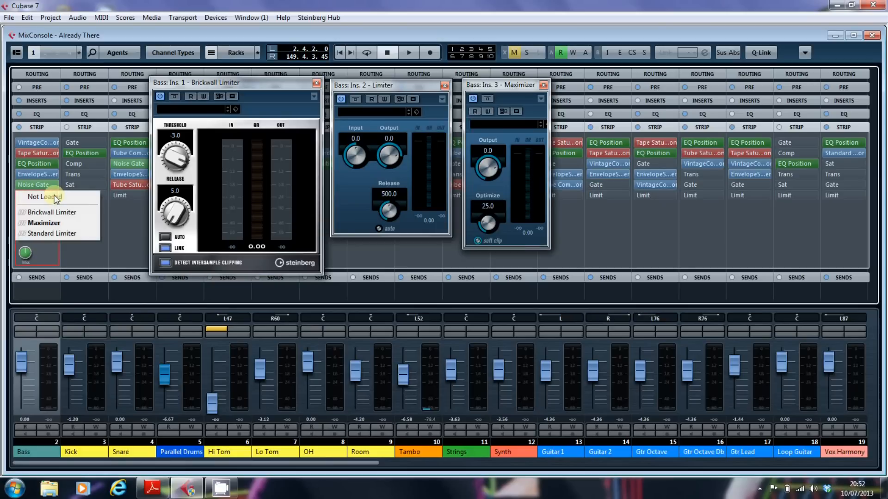
pyautogui.click(57, 234)
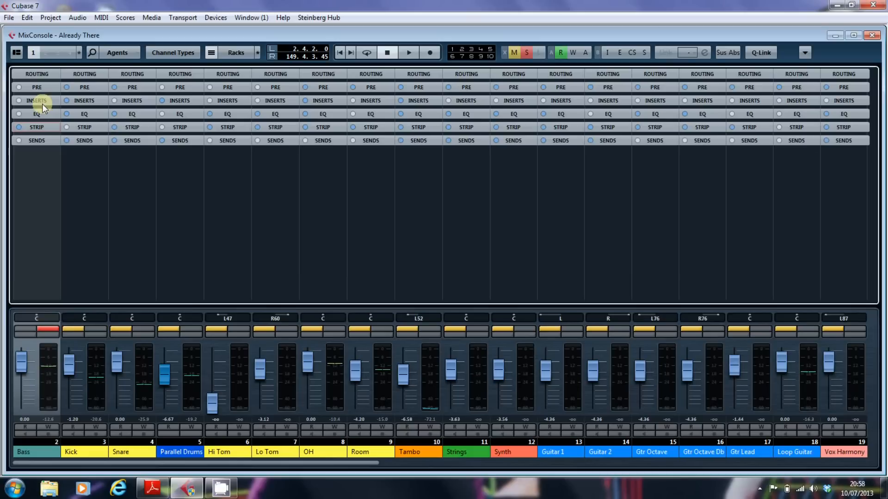
# - Show the insert racks of the channels and open the VC 160 compressor plug-in on the Kick channel
pyautogui.click(43, 104)
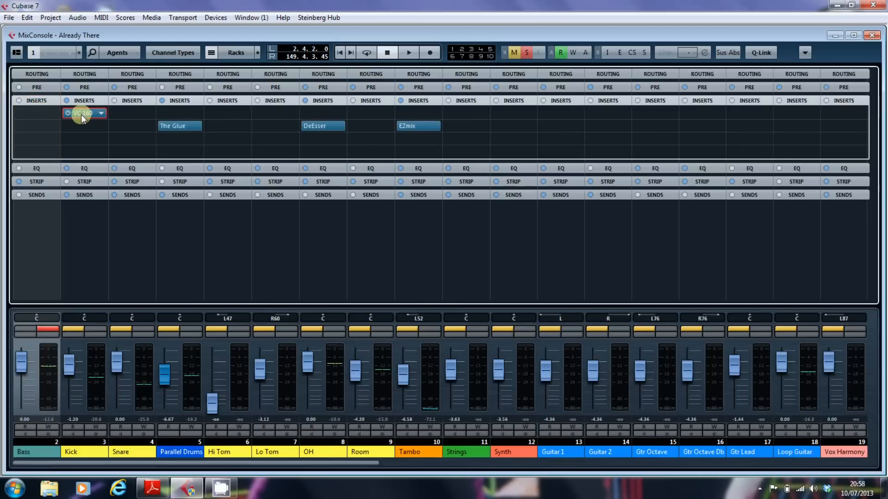
pyautogui.click(81, 114)
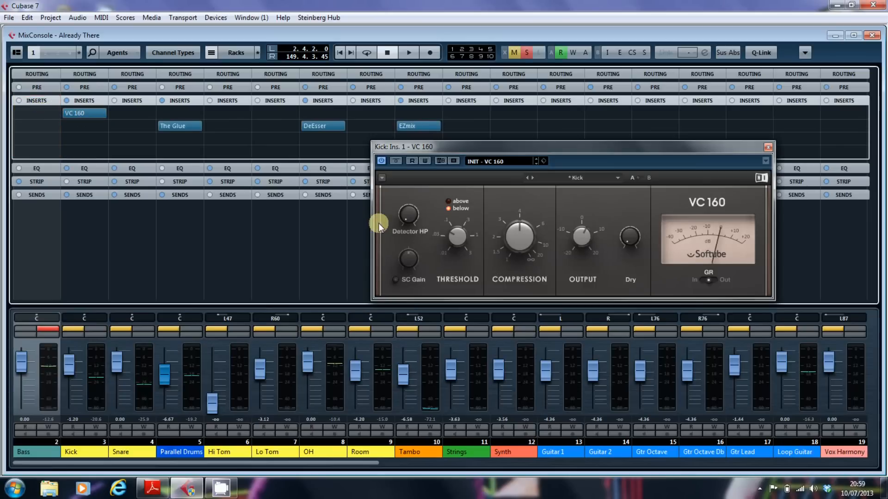